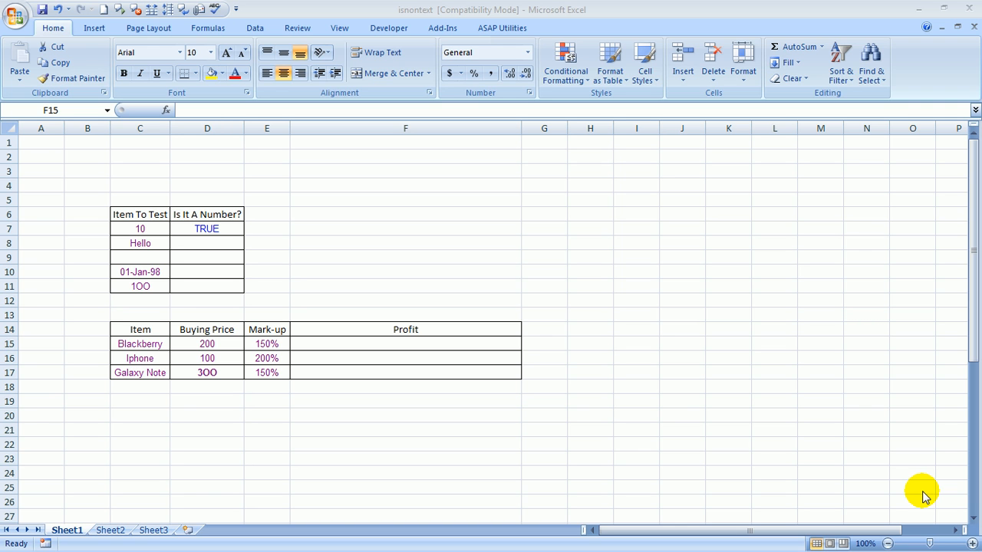
- Enter the label "isnontext" in cell F3 above the tables
click(309, 181)
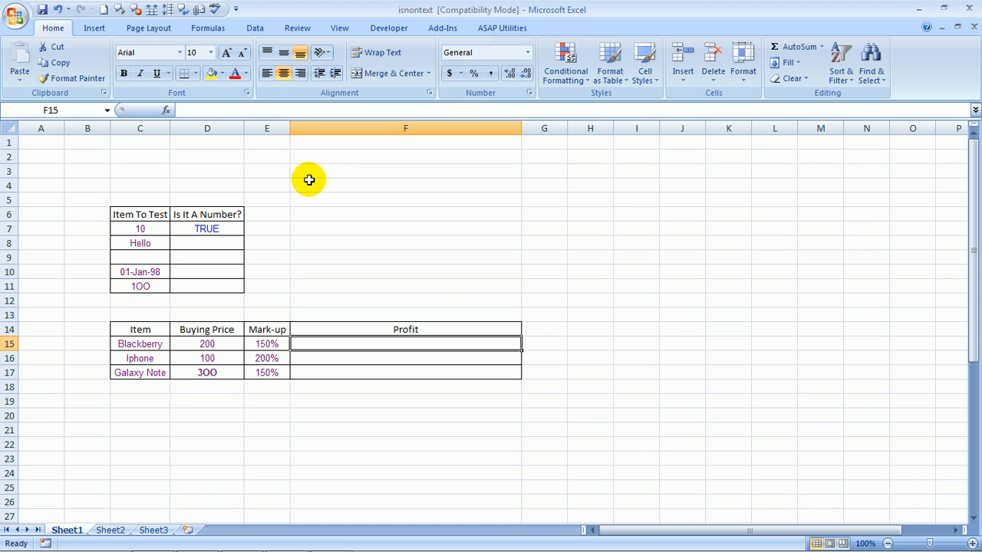
click(327, 167)
text(isnontexr)
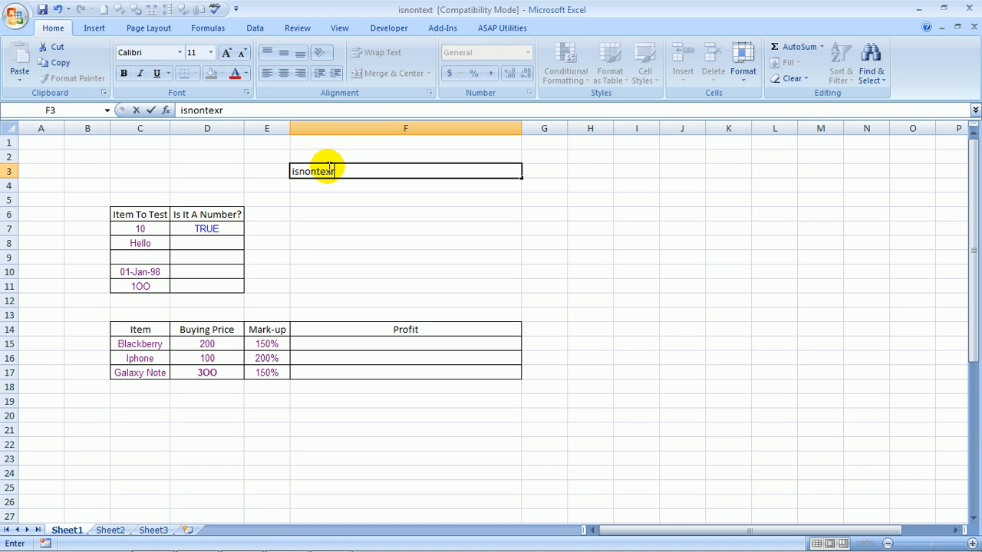
key(BackSpace)
text(t)
key(Return)
key(Up)
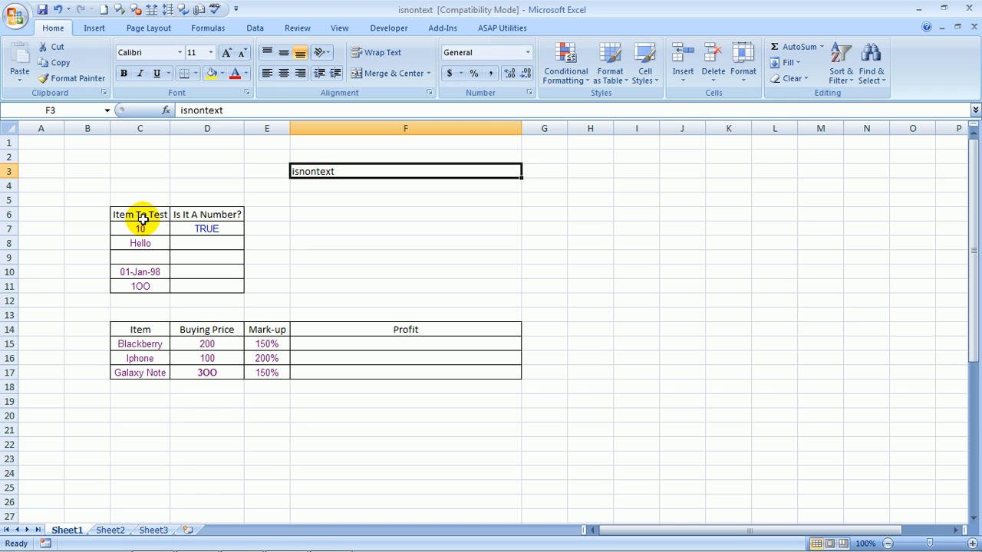
- Review the entries under Item To Test, C7 to C11, and clear the existing result in D7
click(153, 230)
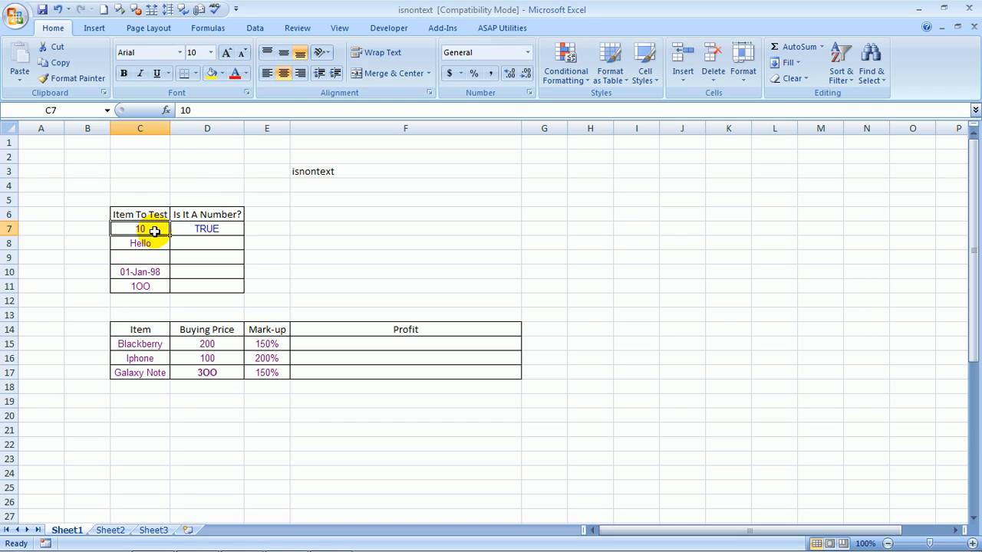
key(Down)
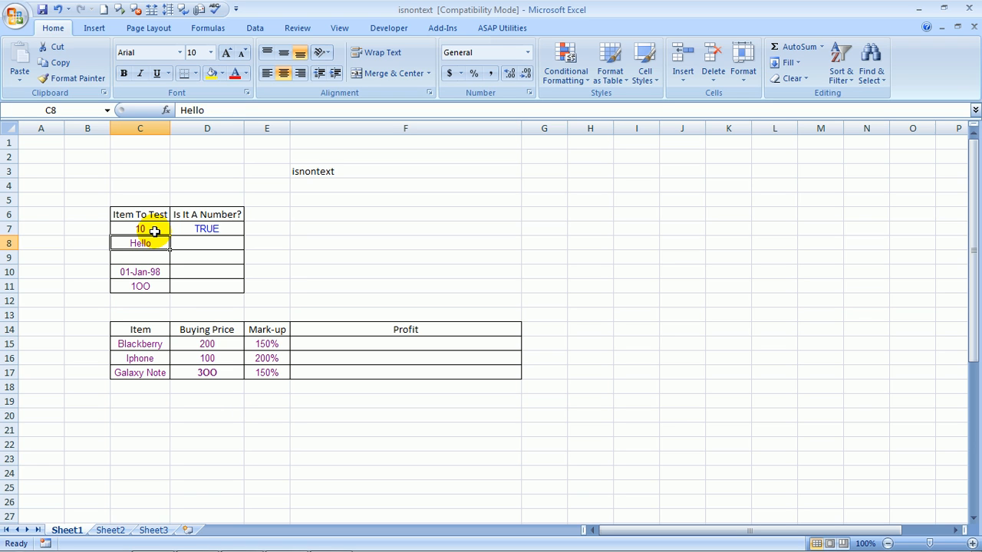
key(Down)
key(Down)
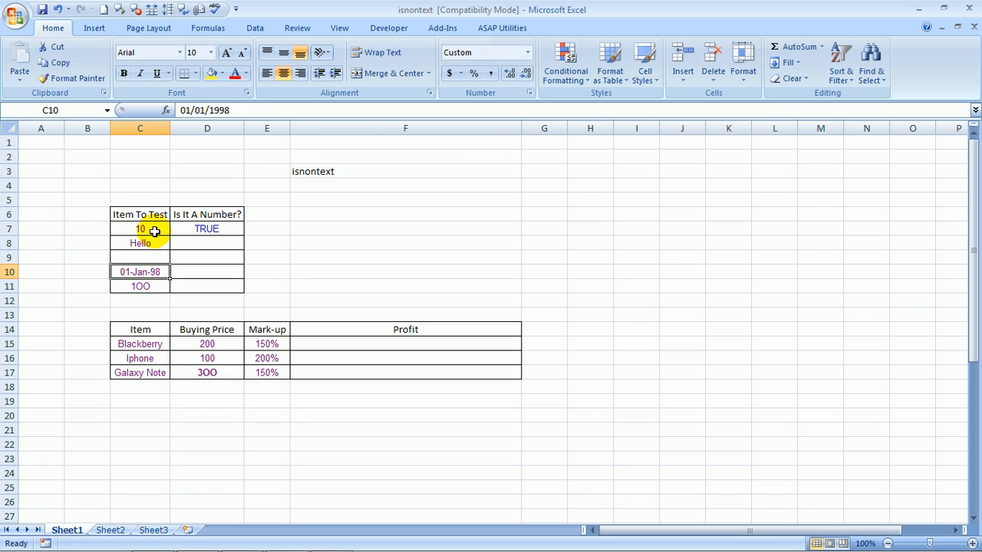
key(Down)
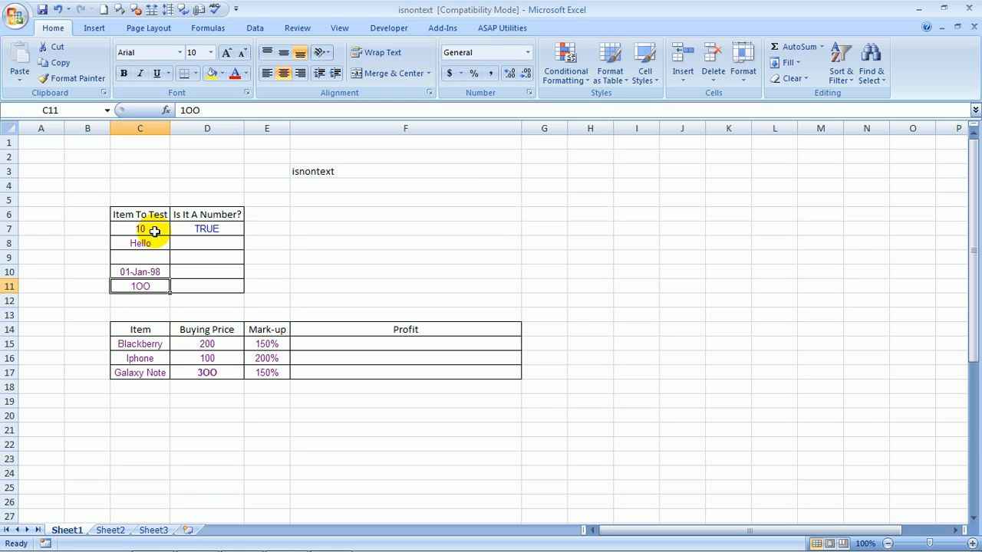
key(Right)
key(Up)
key(Up)
key(Up)
key(Up)
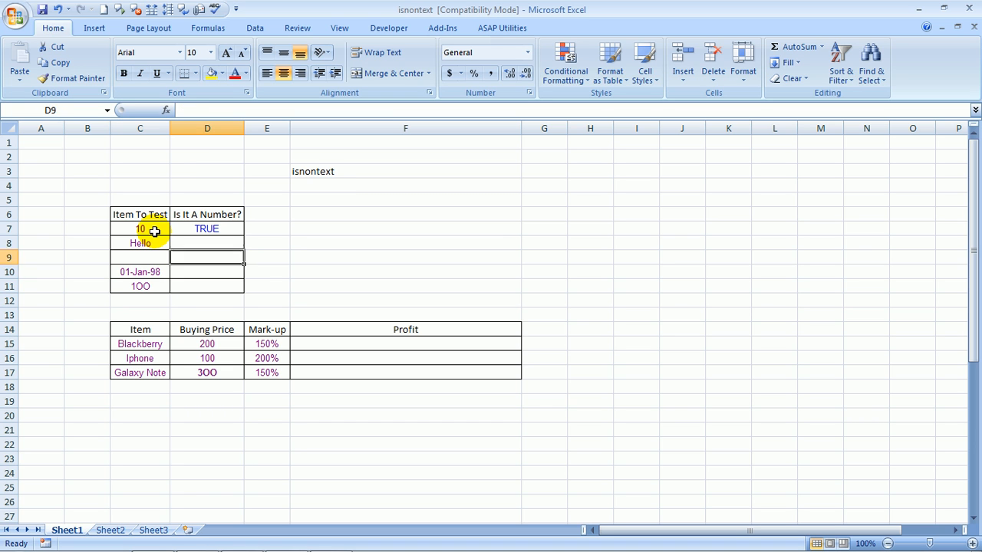
key(Delete)
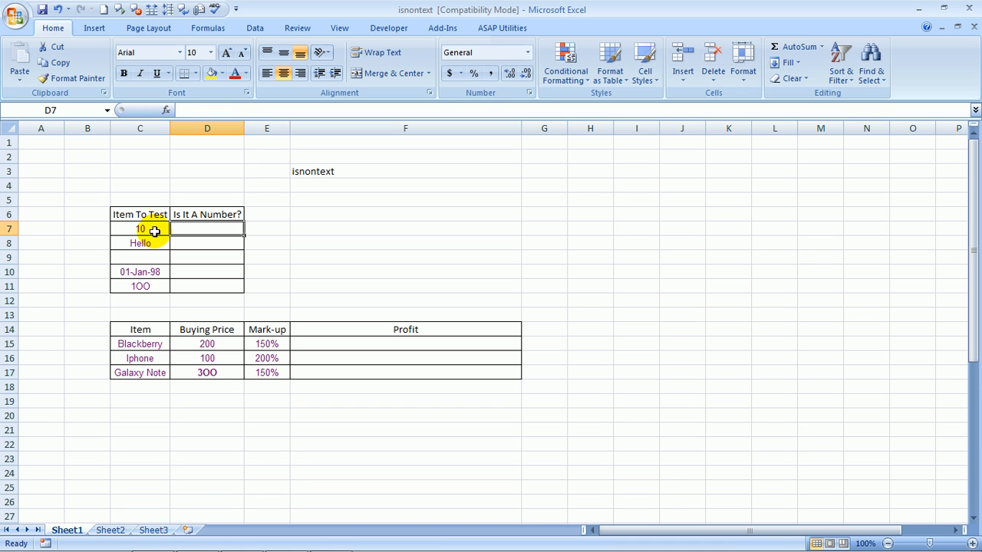
- Enter the formula =ISNONTEXT(C7) in D7 to test the first item
text(=is)
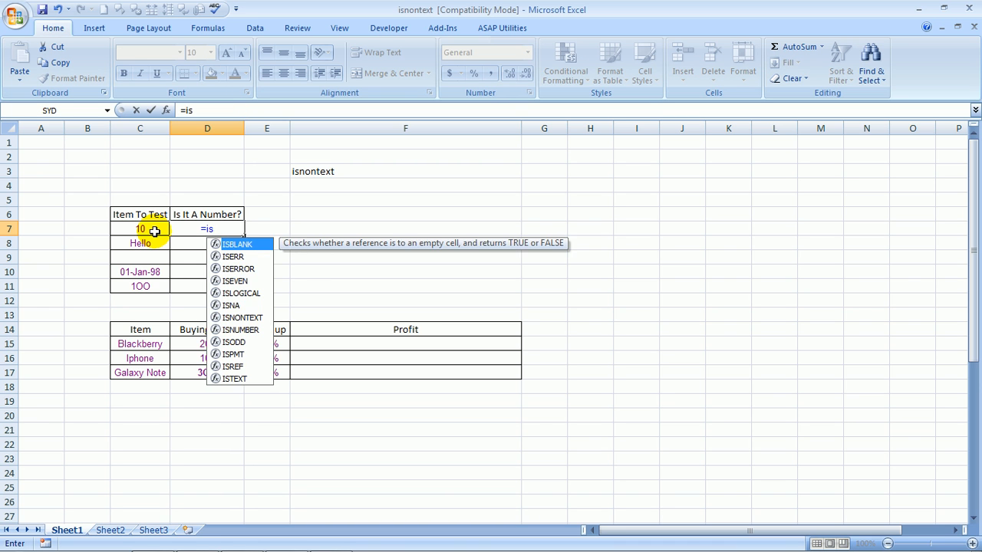
text(no)
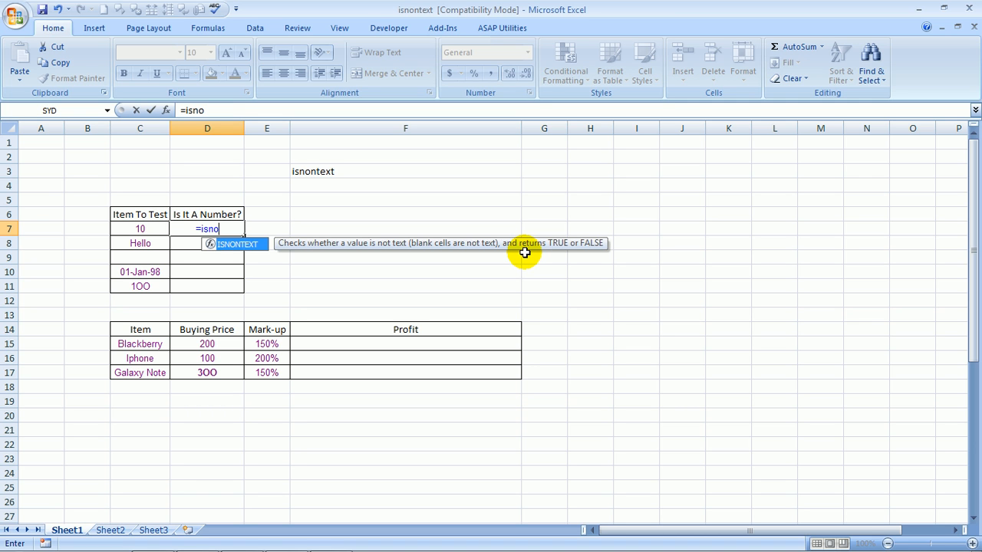
key(Tab)
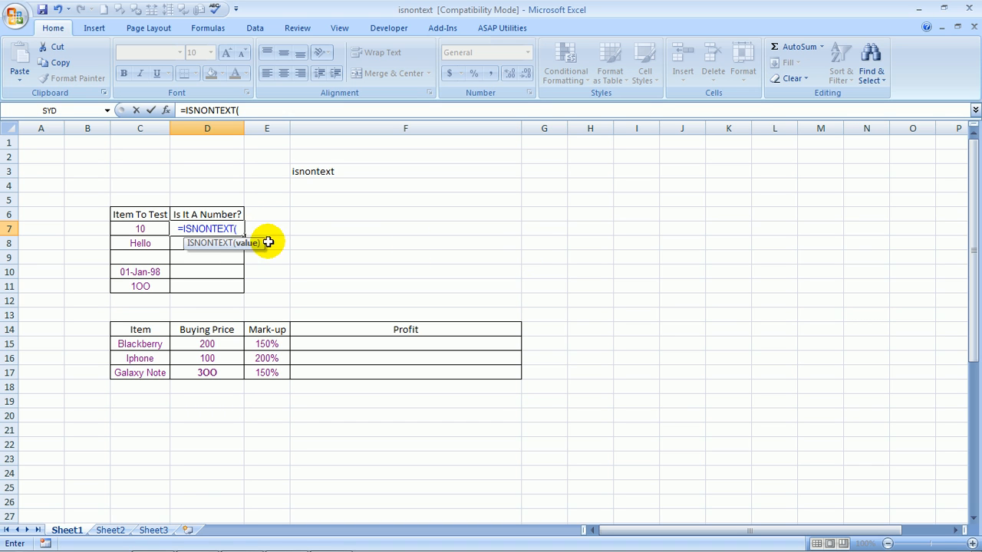
click(137, 229)
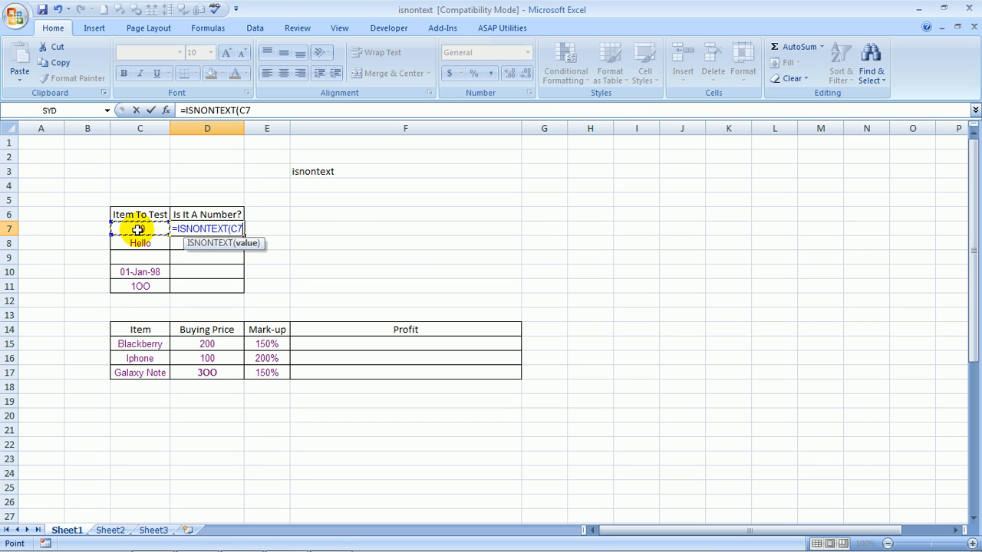
text())
key(Return)
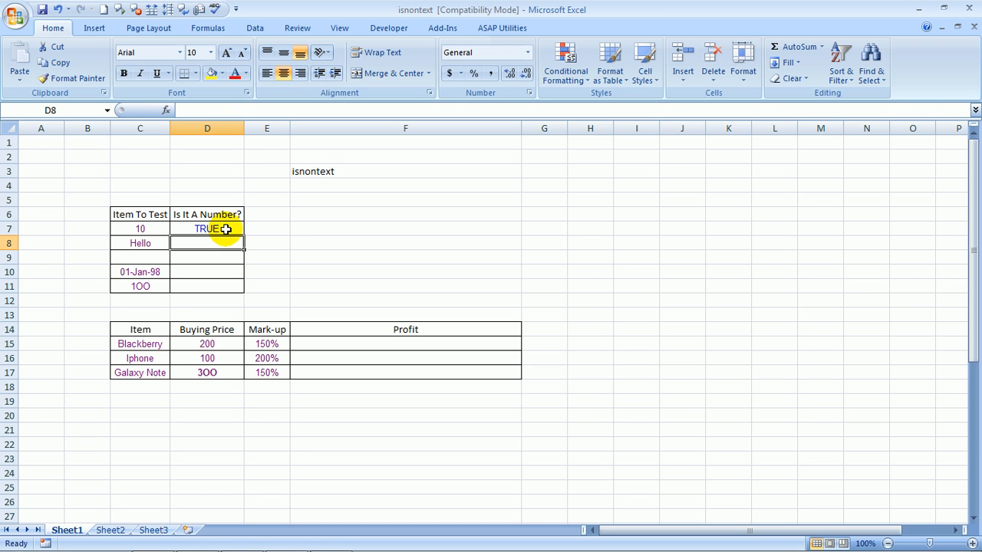
- Enter the formula =ISNONTEXT(C8) in D8 to test the Hello entry
text(=)
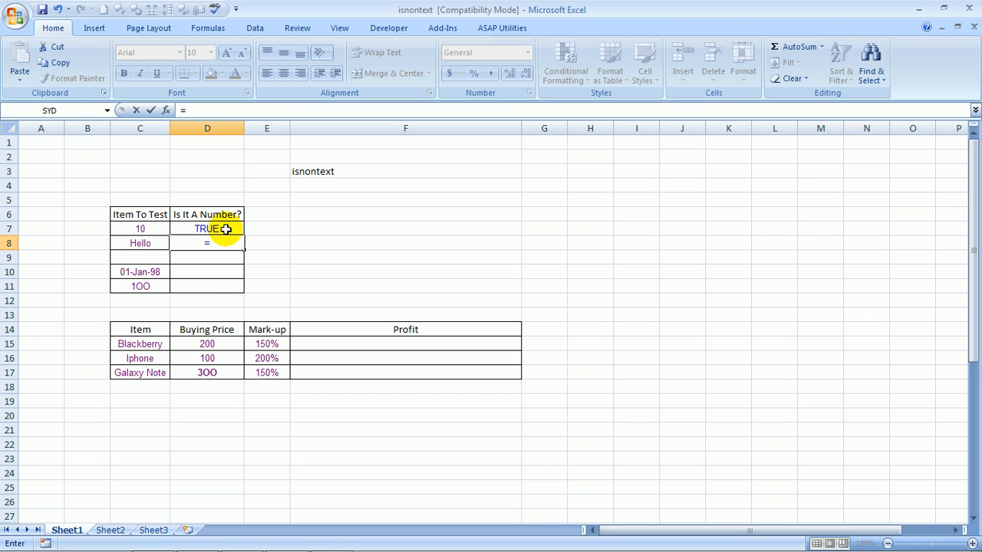
text(is)
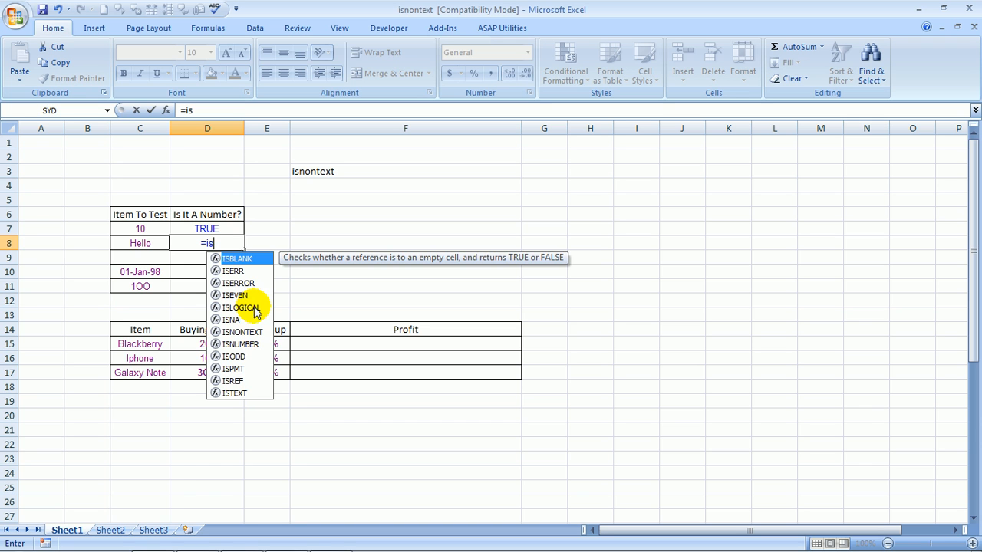
click(244, 333)
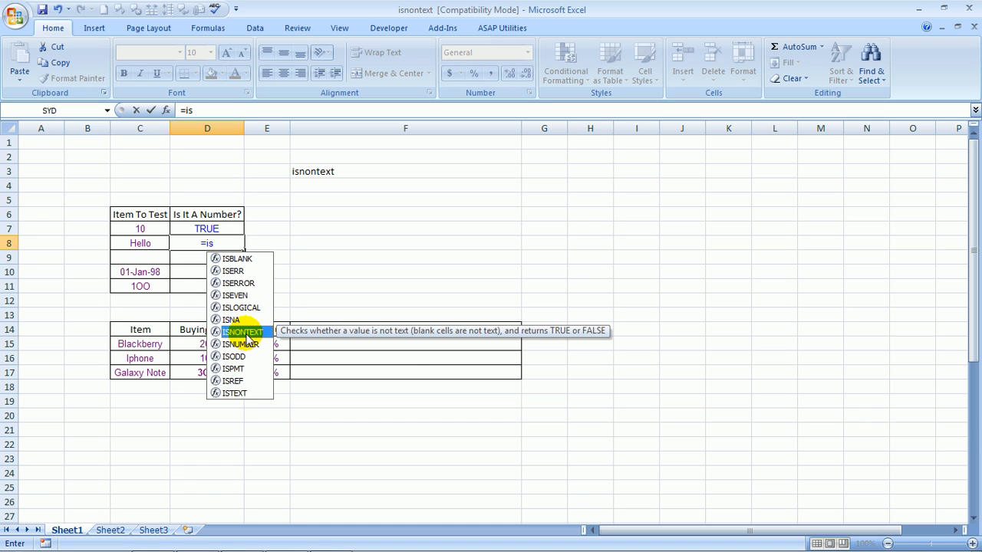
double_click(246, 333)
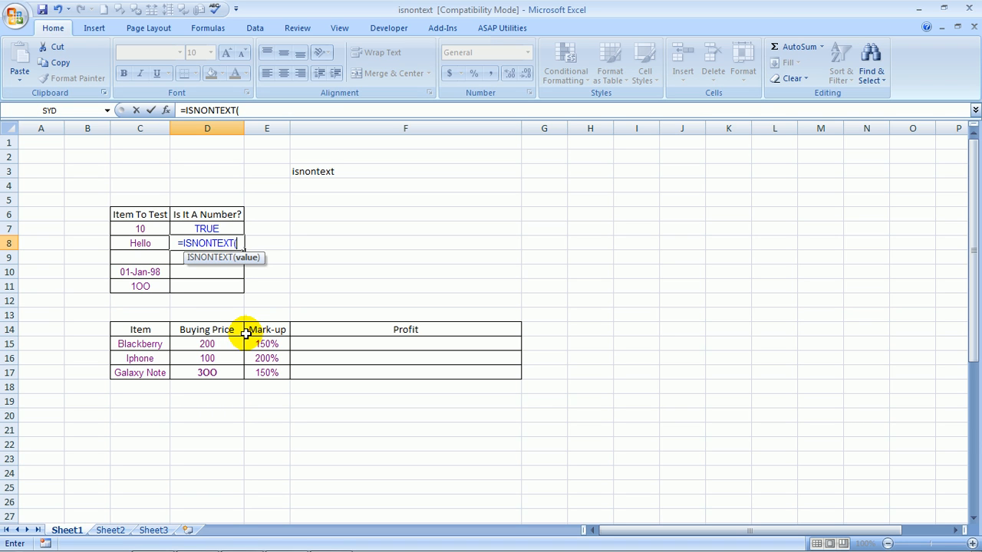
click(144, 242)
text())
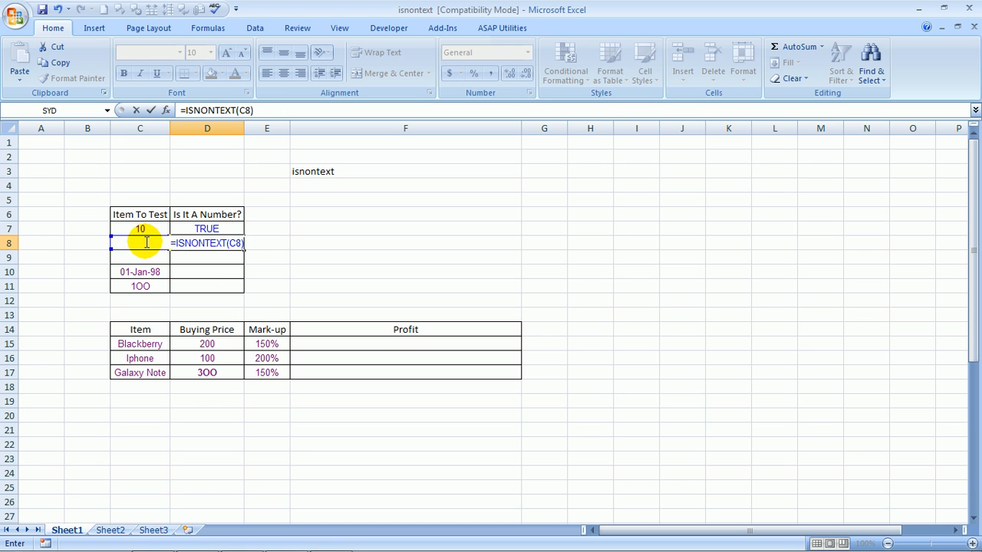
key(Return)
key(Up)
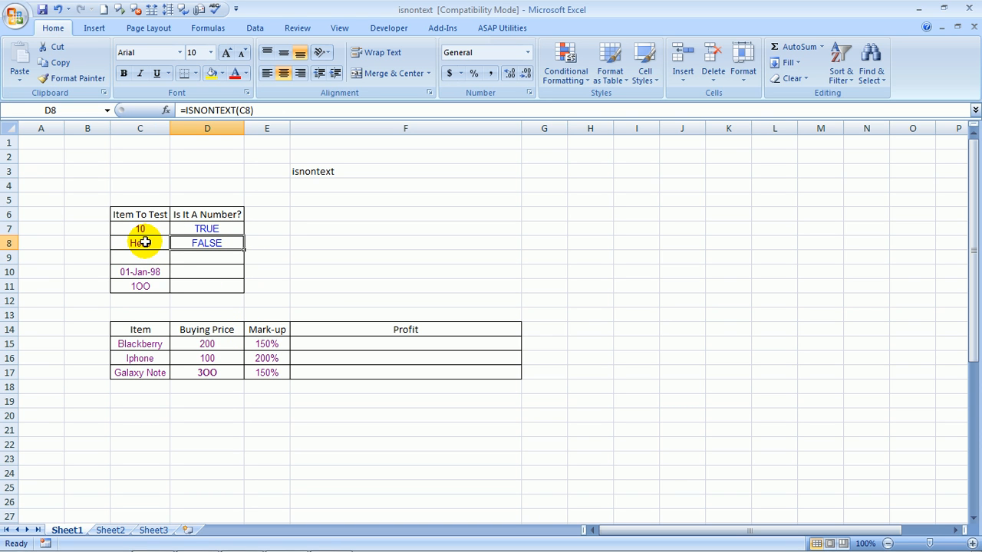
- Copy the ISNONTEXT formula from D8 into D9 for the blank item
key(Down)
key(Up)
key(ctrl+c)
key(Down)
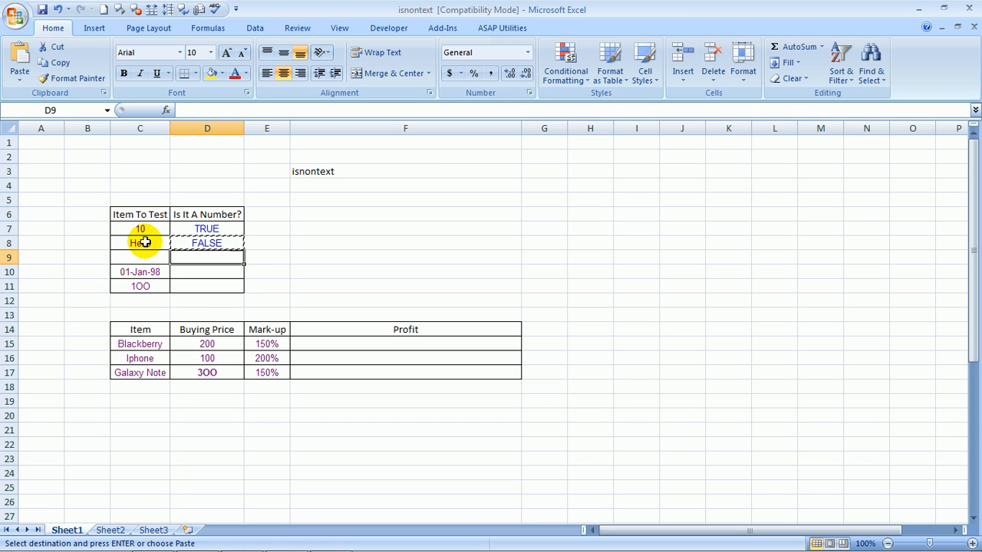
key(ctrl+v)
key(Escape)
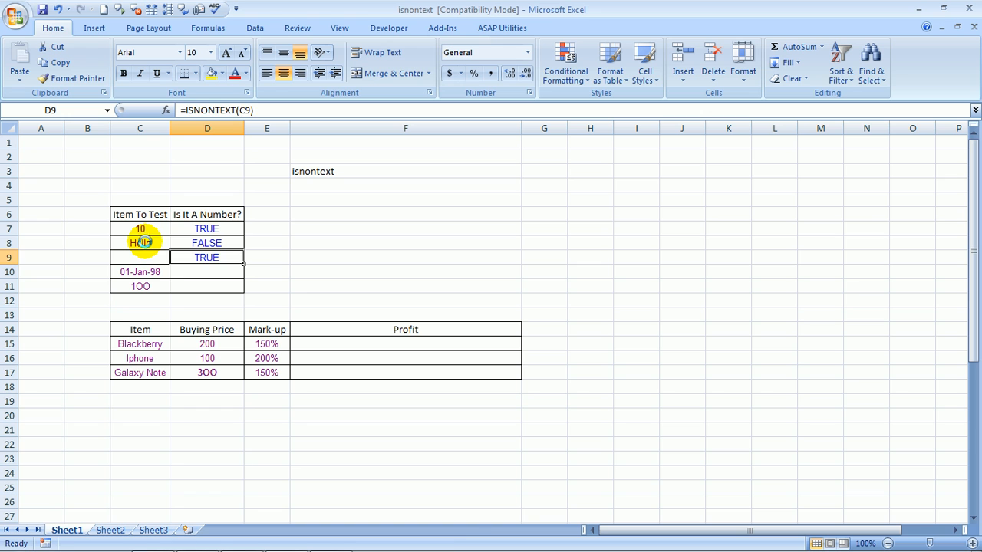
- Copy the ISNONTEXT formula from D9 into D10 and D11 for the last two test items
key(ctrl+c)
key(Down)
key(ctrl+v)
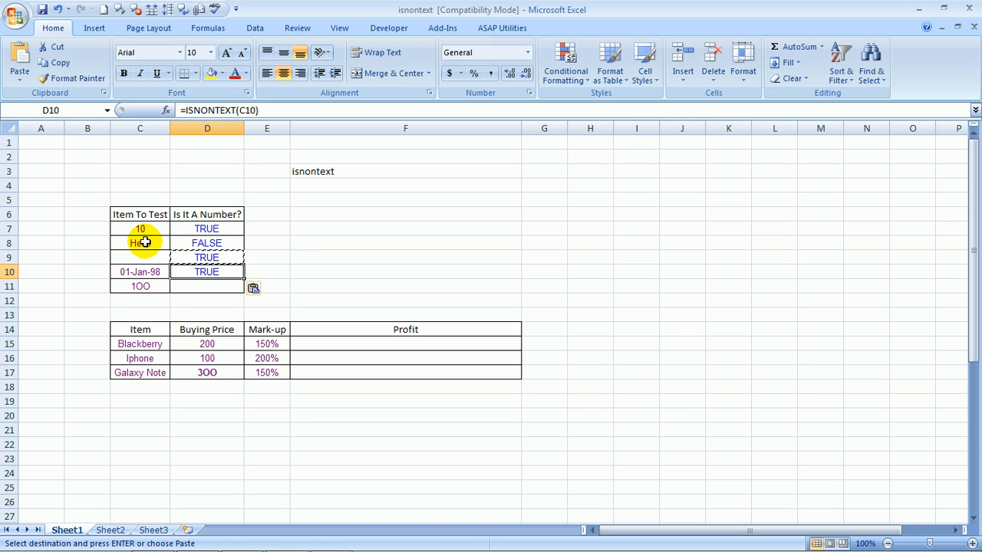
key(Down)
key(ctrl+v)
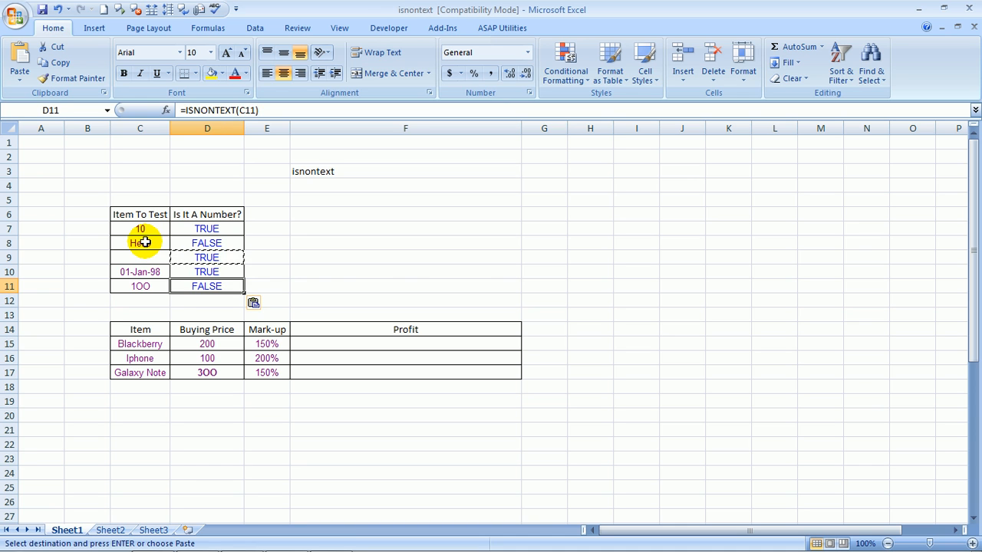
key(Escape)
- Examine the entry in C11, and check the items, buying prices and mark-ups in the lower table, rows 15 to 17
key(Right)
key(Left)
key(Left)
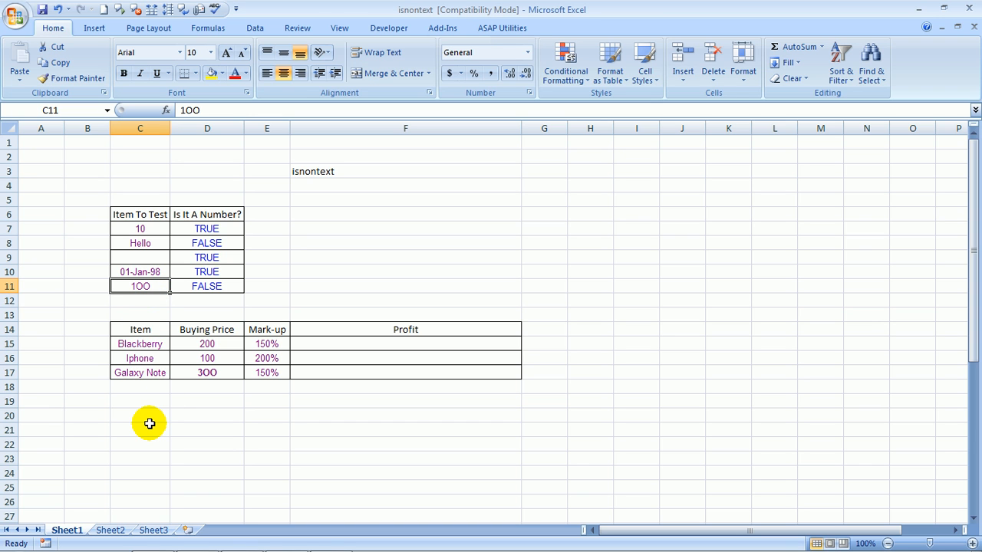
click(146, 360)
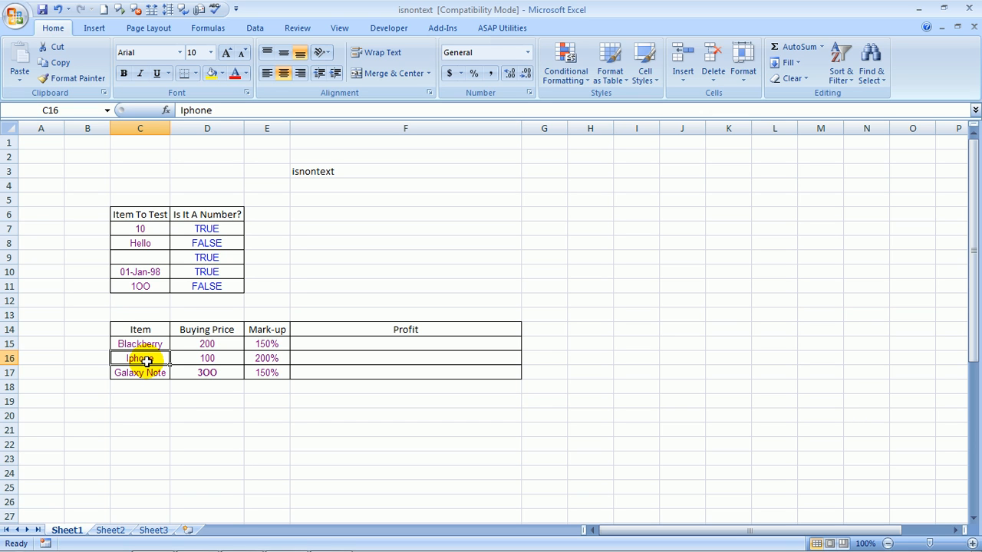
click(153, 373)
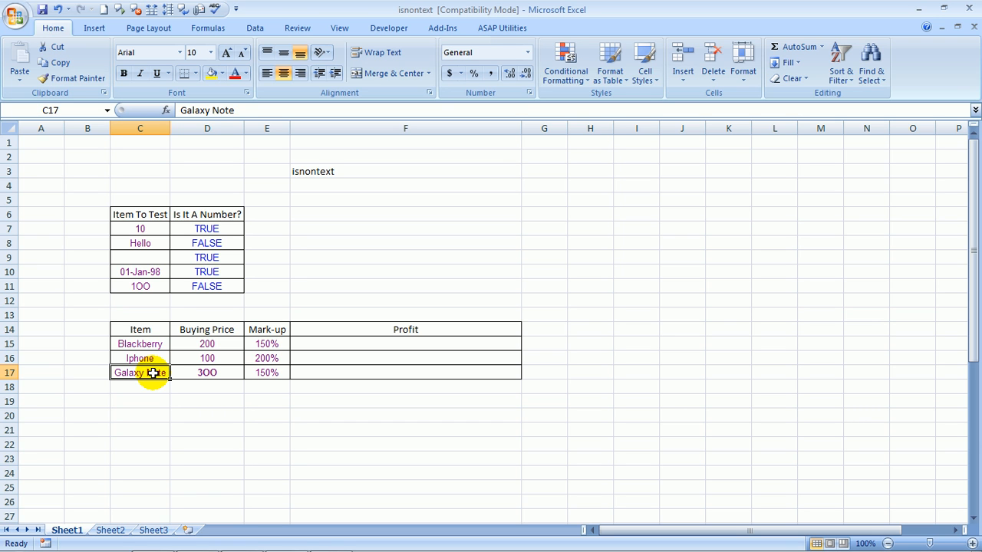
click(225, 346)
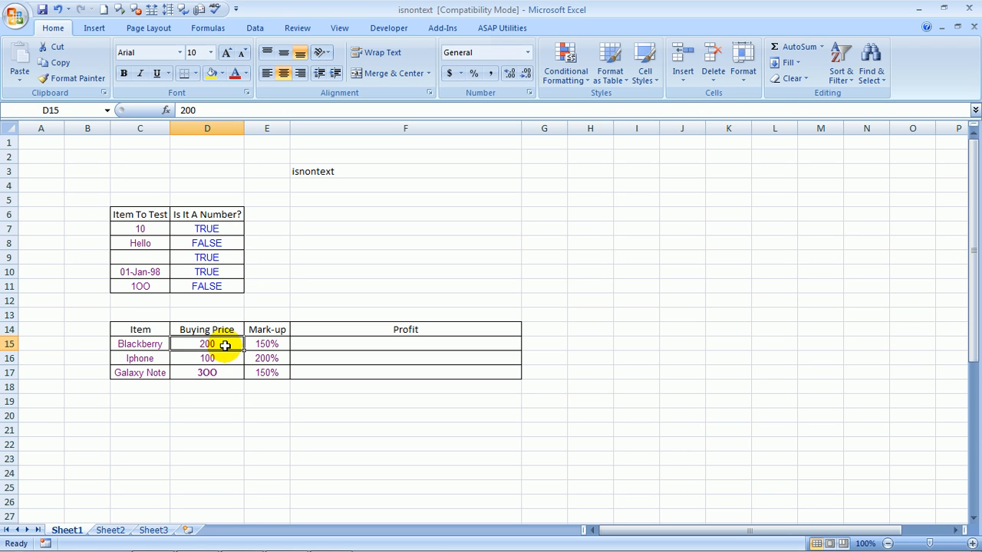
key(Down)
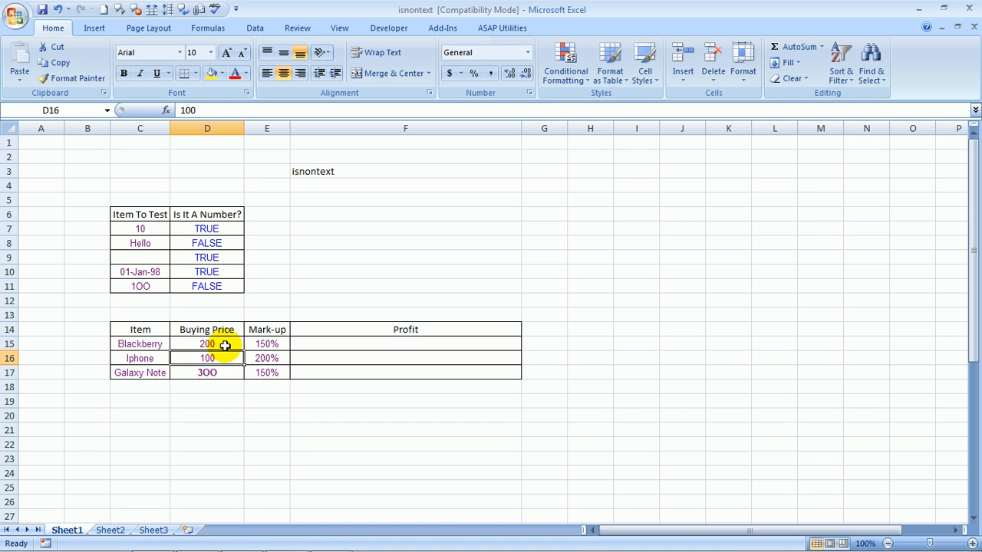
key(Left)
key(Down)
key(Right)
key(Left)
key(Right)
key(Left)
key(Right)
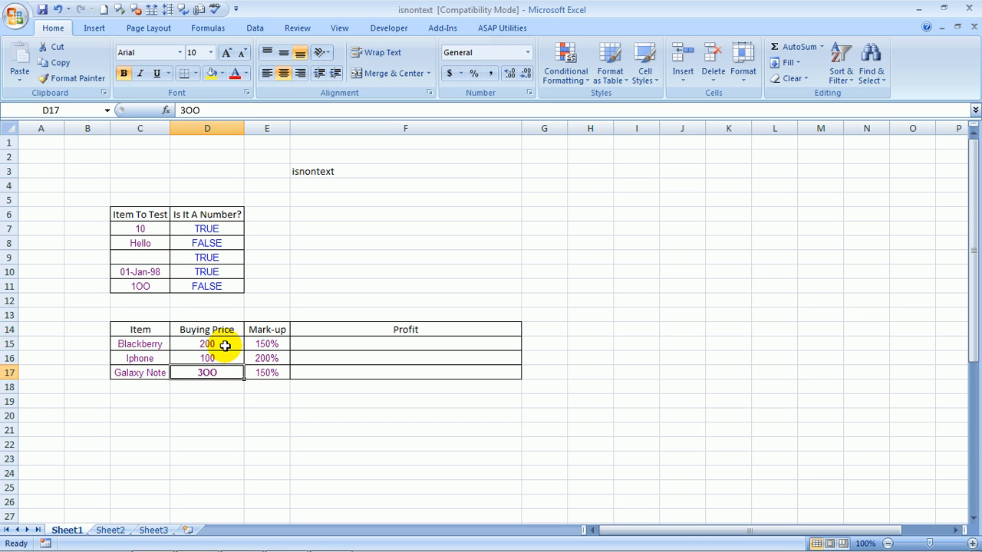
key(Right)
key(Up)
key(Up)
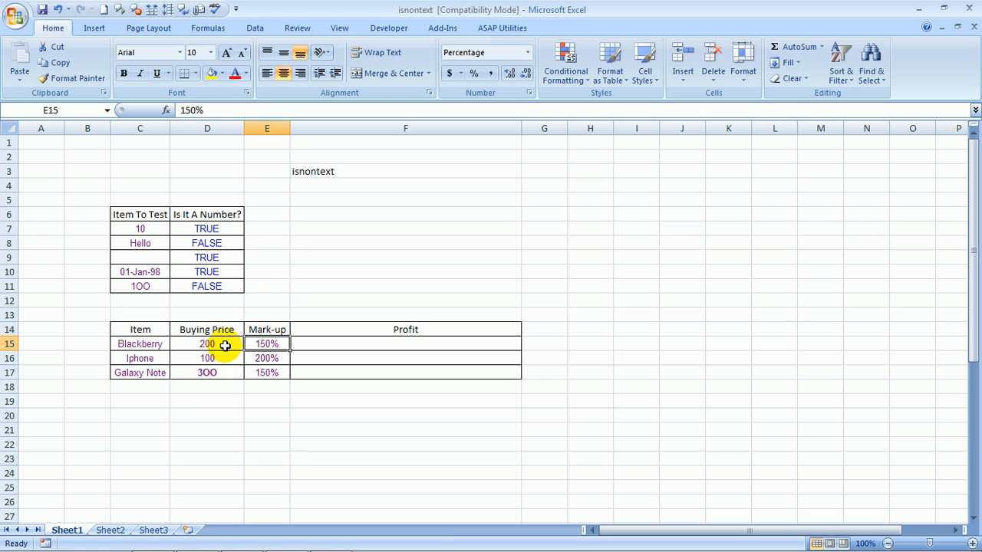
- Enter the formula =D15*E15 in F15 to calculate the Blackberry profit from its buying price and mark-up
key(Right)
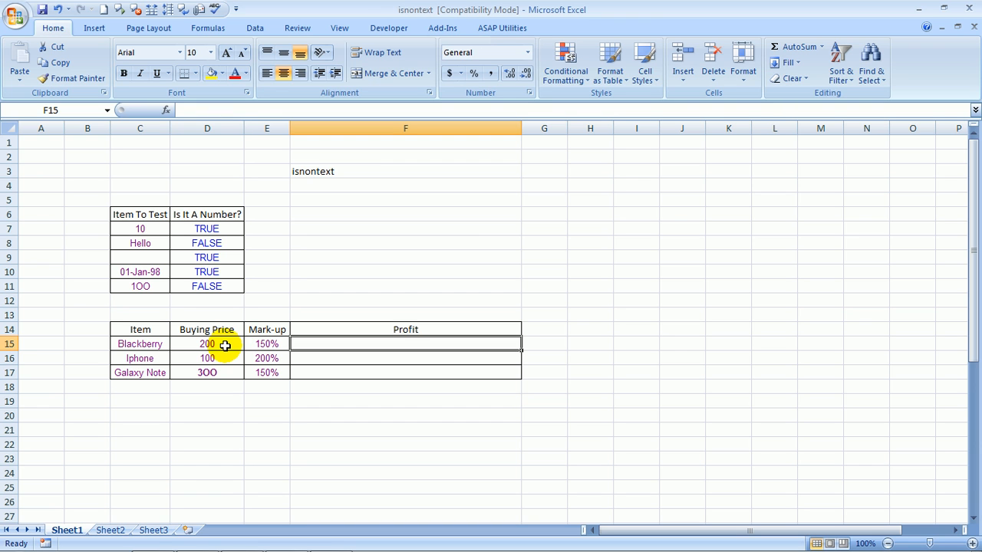
text(=)
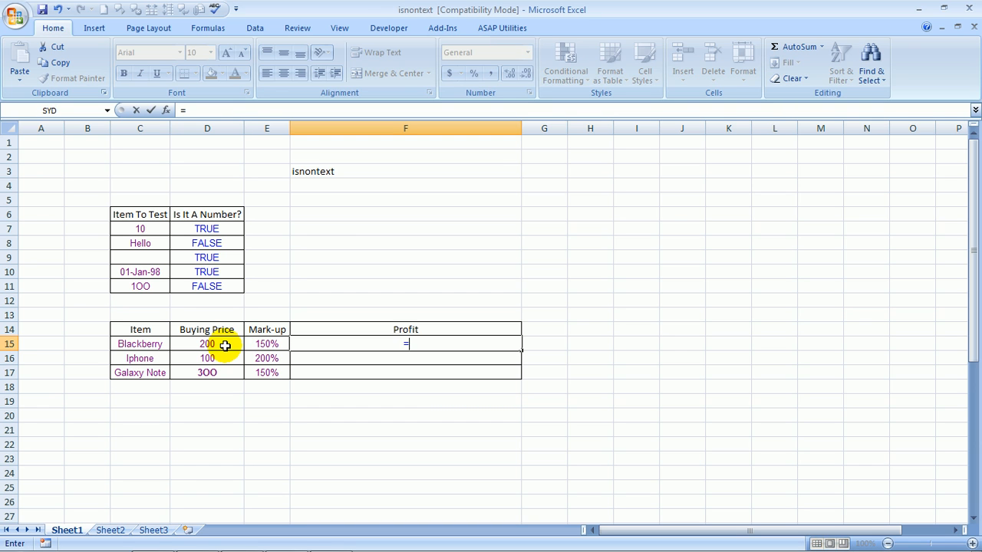
key(Left)
key(Left)
text(*)
key(Right)
key(ctrl+Return)
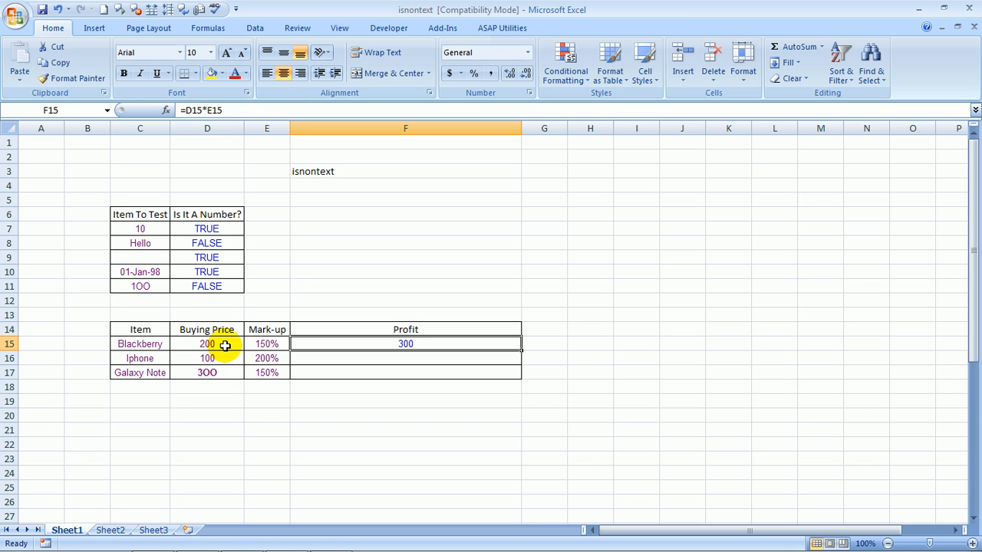
- Copy the profit formula from F15 into F16 and F17 for the Iphone and Galaxy Note
key(Left)
key(Right)
key(ctrl+c)
key(shift+Down)
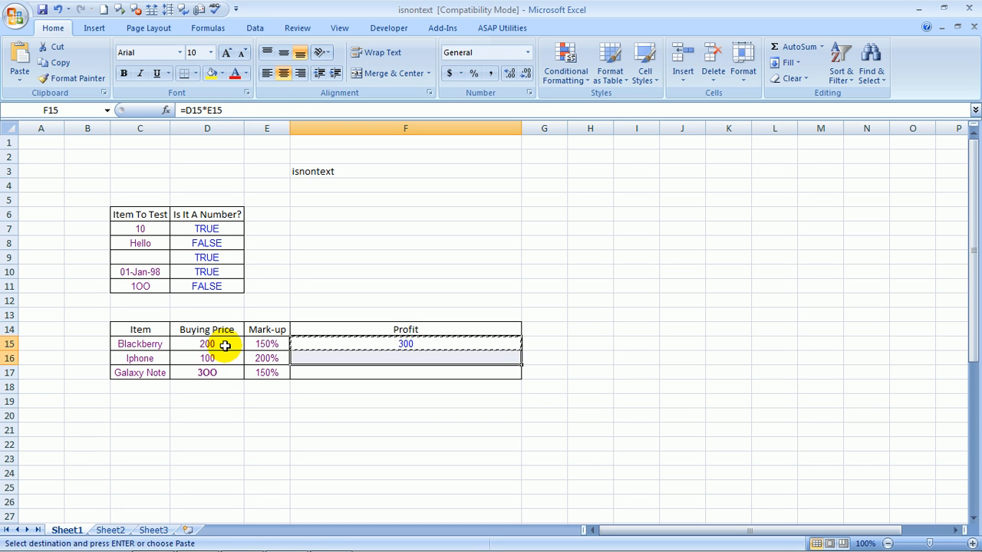
key(ctrl+v)
key(Down)
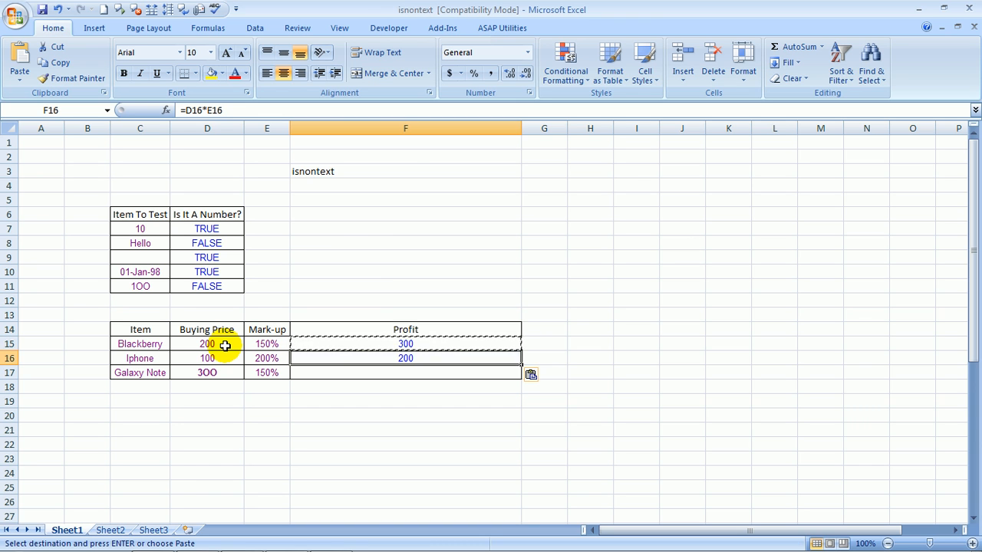
key(Down)
key(ctrl+v)
key(Escape)
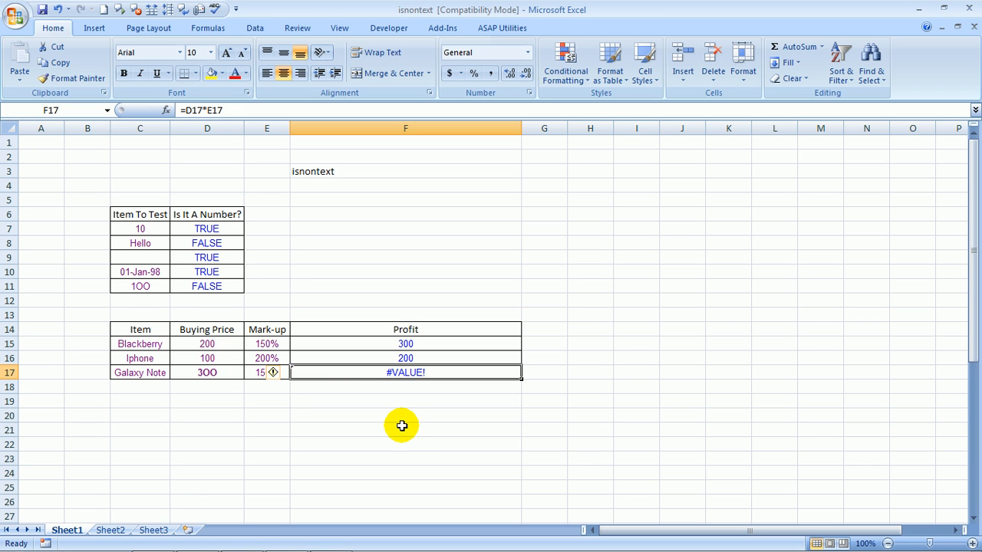
- Check the Galaxy Note's buying price in D17 and clear the profit formula from F17
click(222, 374)
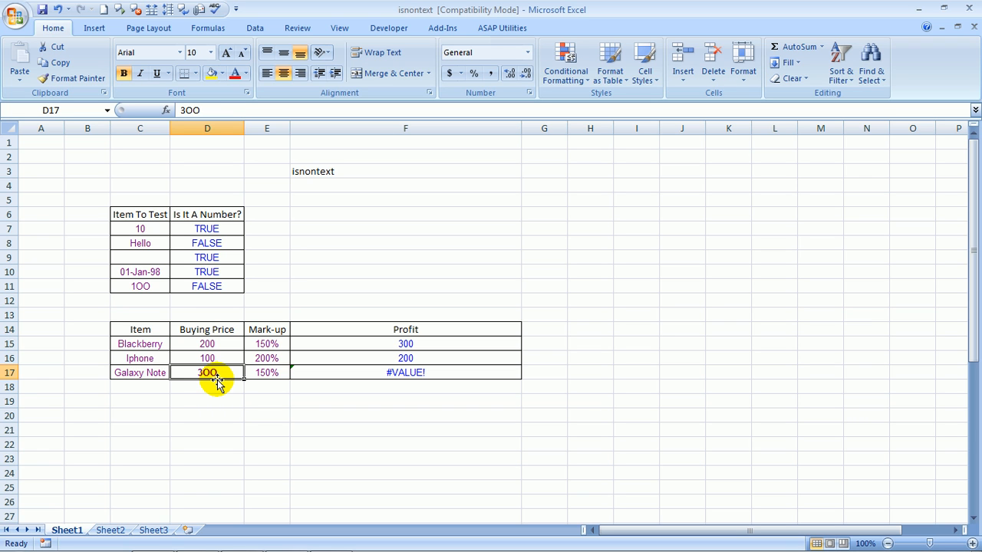
key(Right)
key(Right)
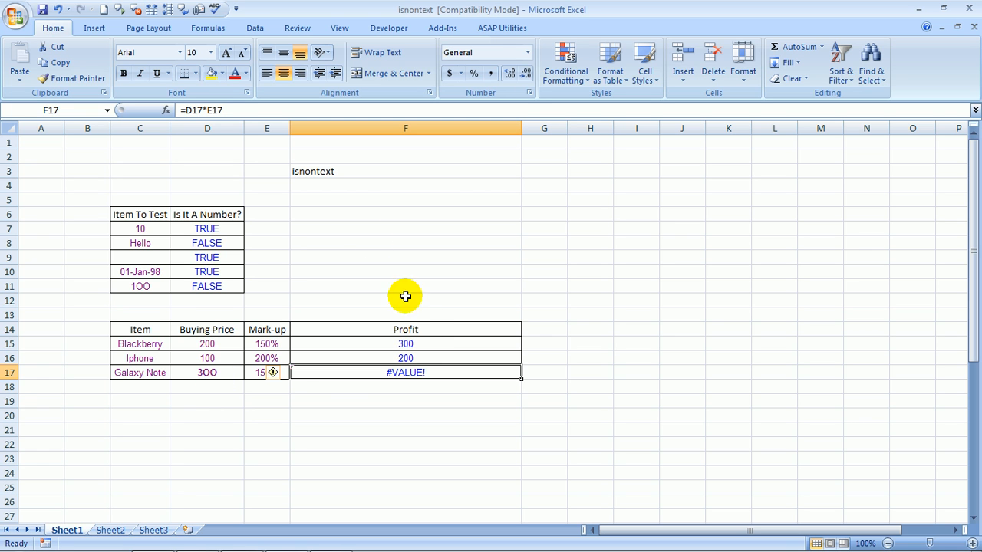
key(Delete)
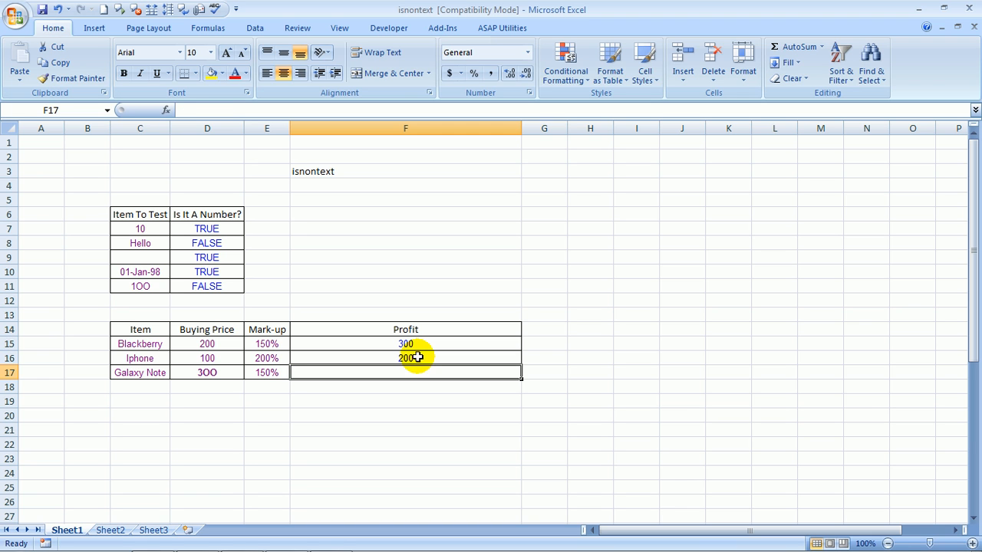
- Begin an IF formula in F17 with ISNONTEXT(D17) as its logical test
text(=if)
key(Tab)
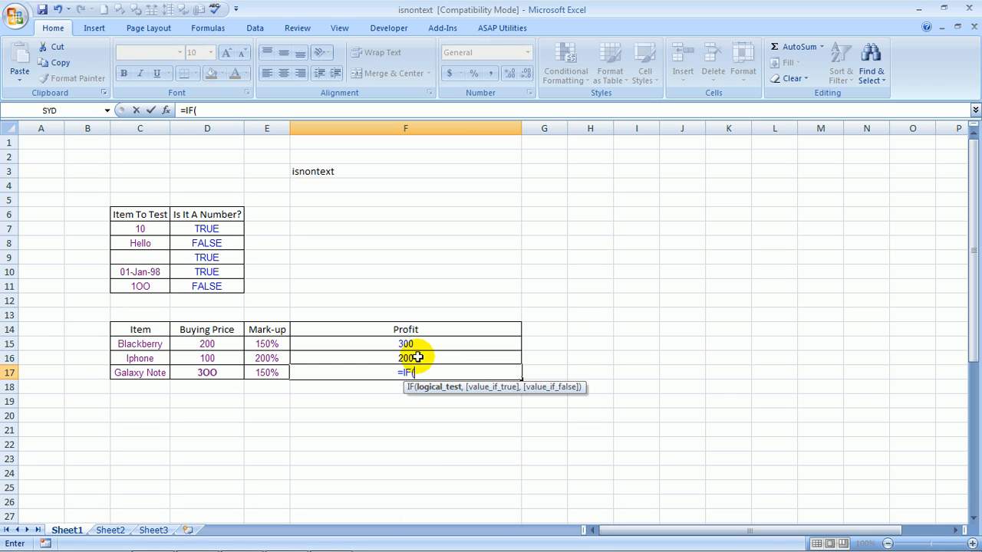
text(isn)
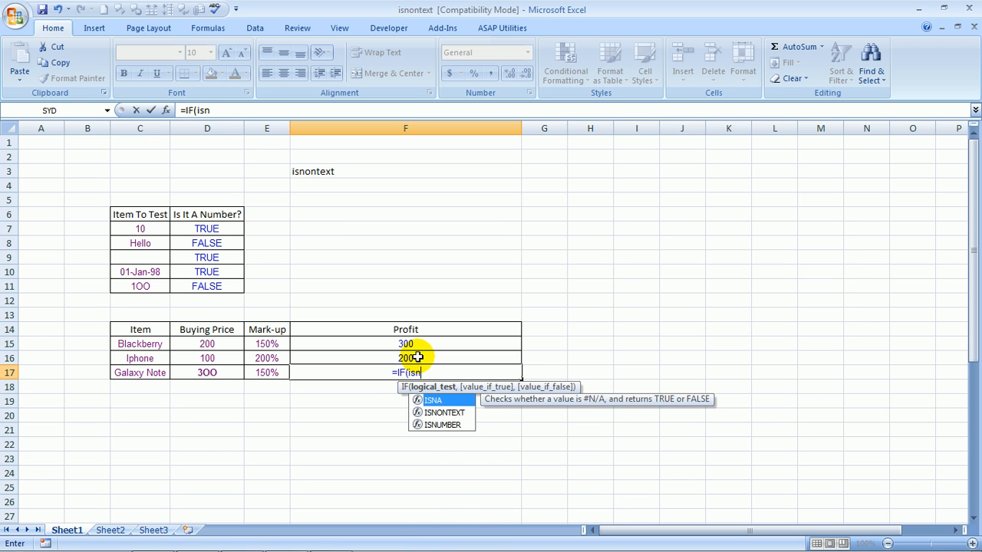
text(o)
key(Tab)
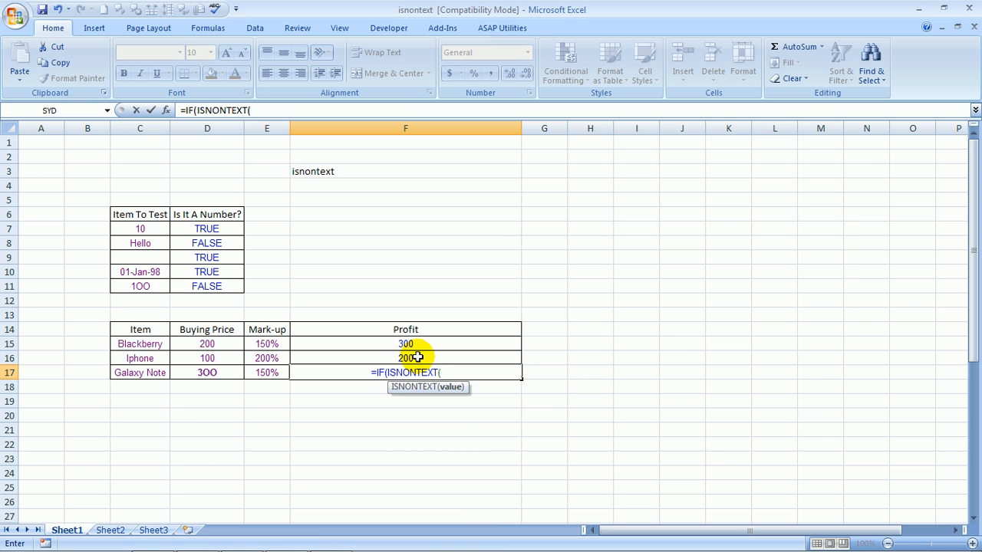
click(217, 373)
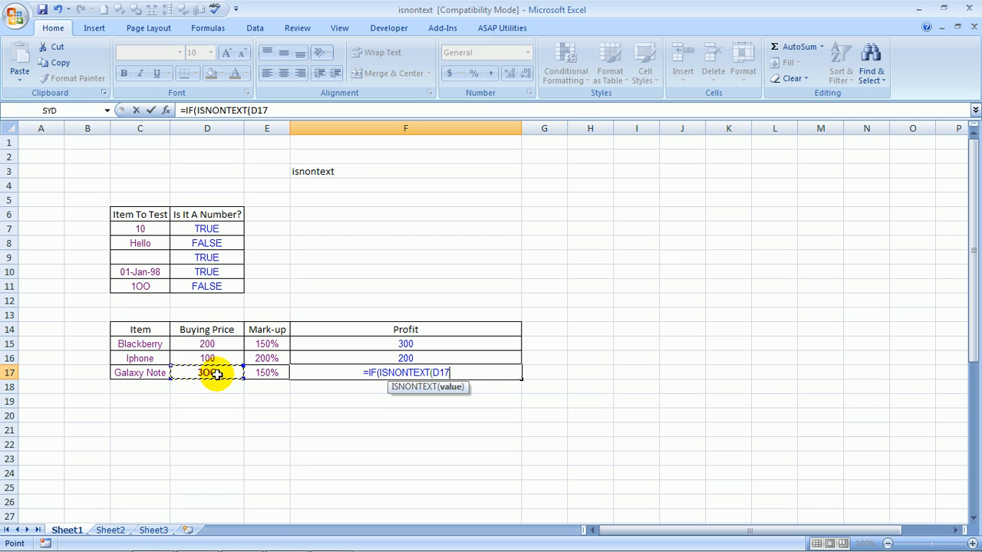
text(),)
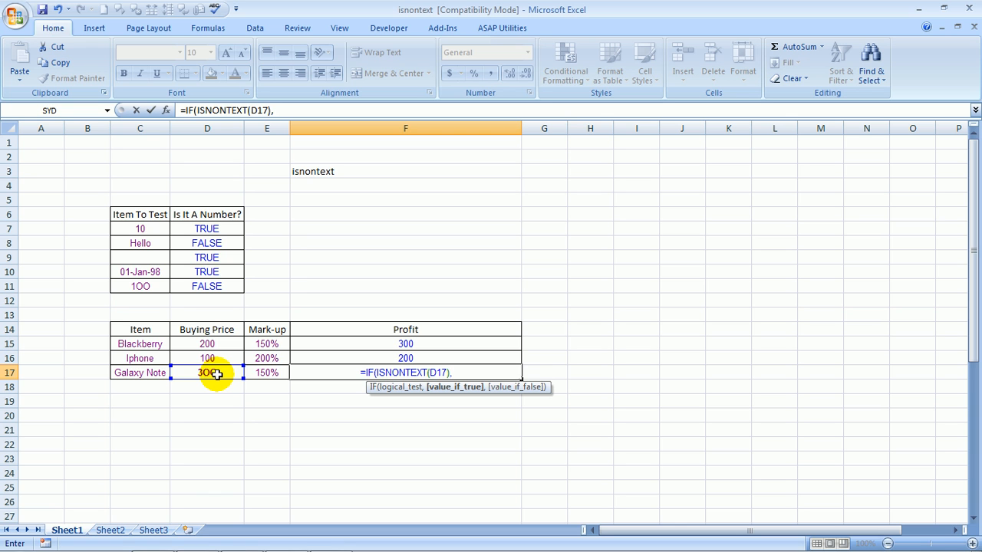
- Add D17*E17 as the value-if-true argument of the IF formula in F17
click(221, 373)
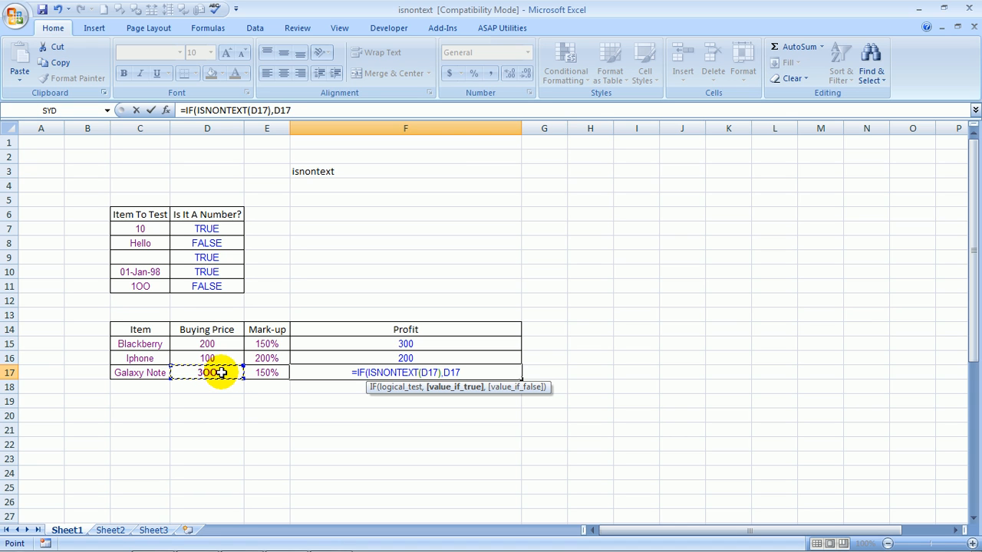
text(*)
click(263, 372)
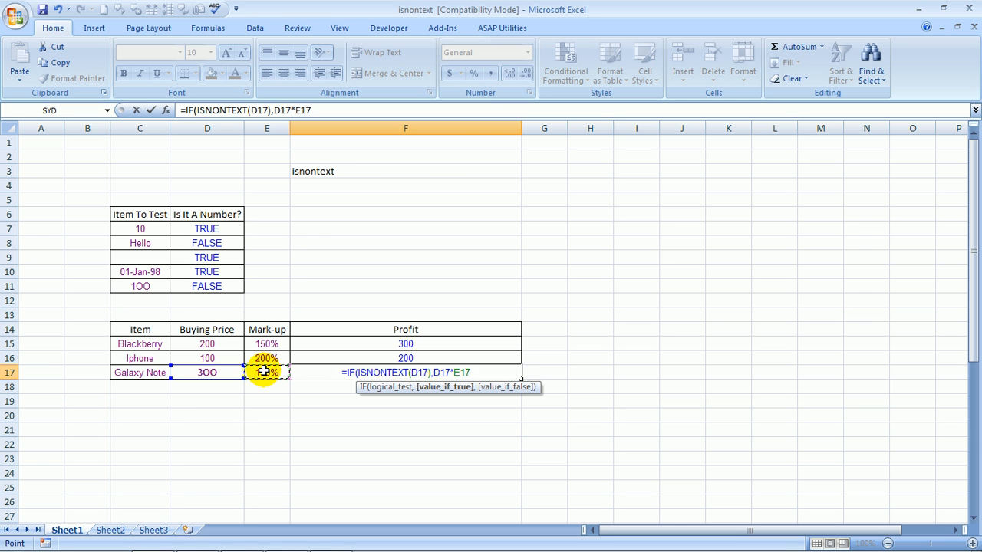
text(,)
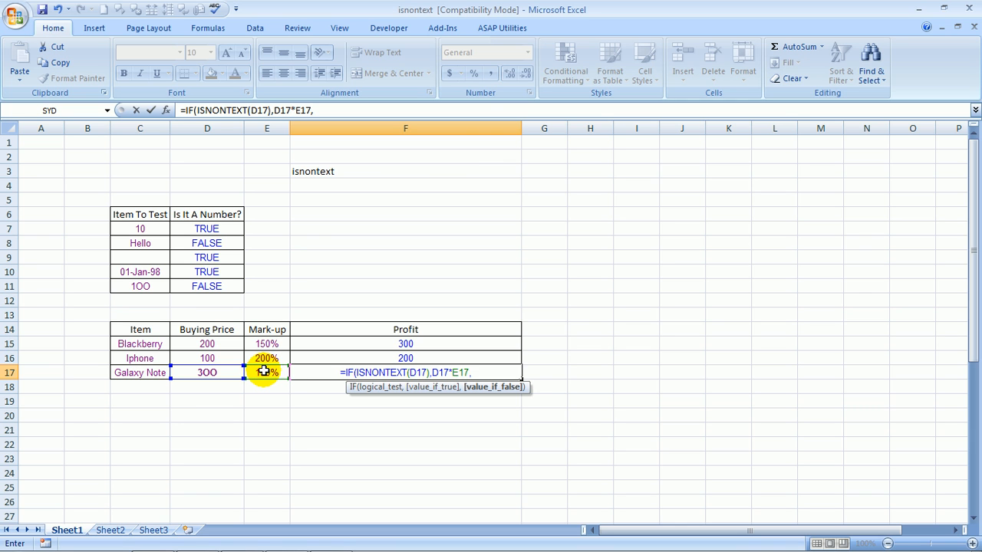
- Complete the IF formula in F17 with the value-if-false text "Type prproperly man!" and enter it
text(")
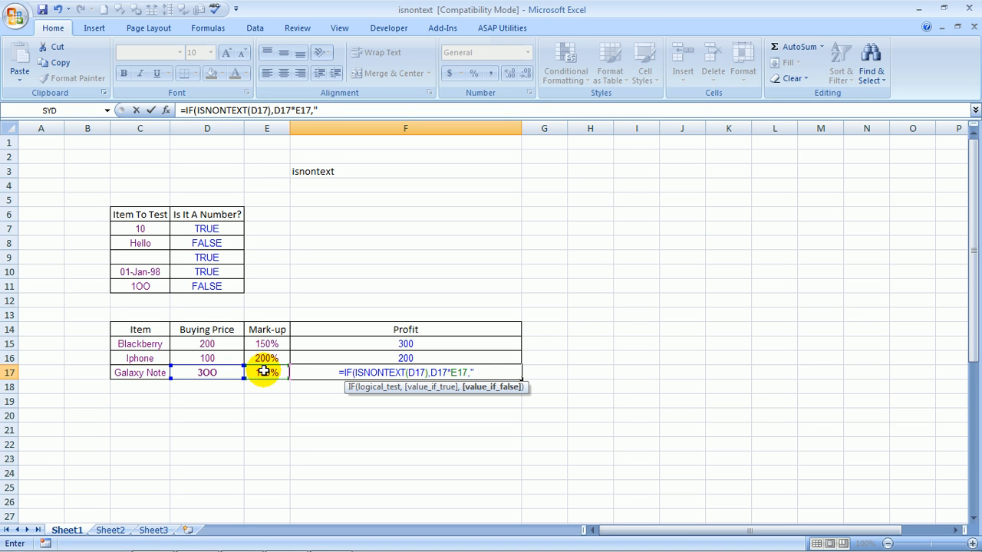
text(Typer)
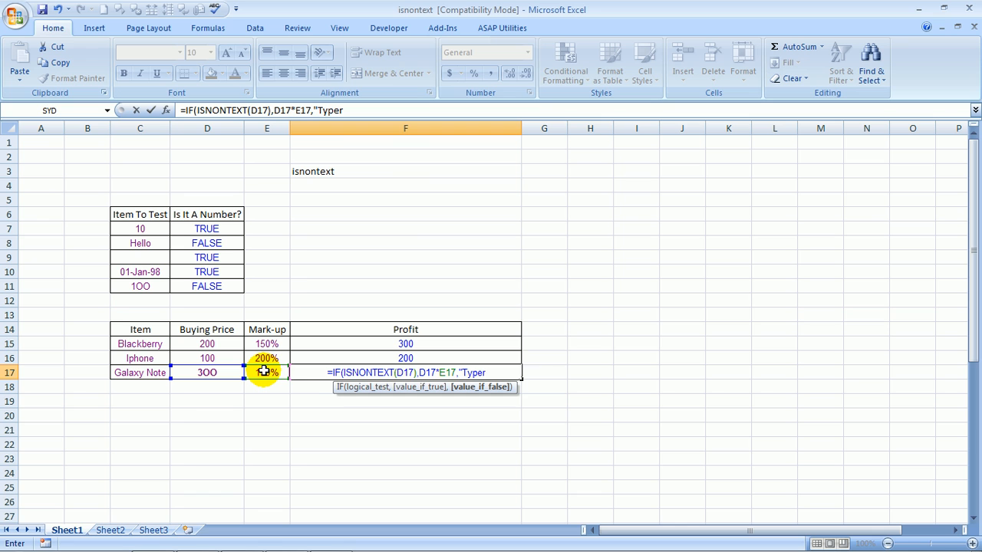
key(BackSpace)
text(pre)
key(BackSpace)
text(proper)
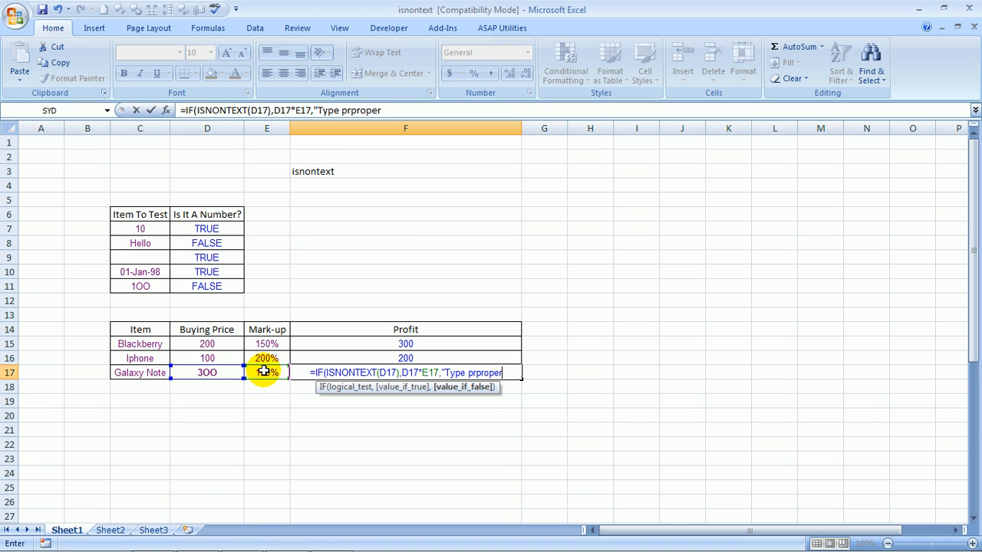
text(ly man)
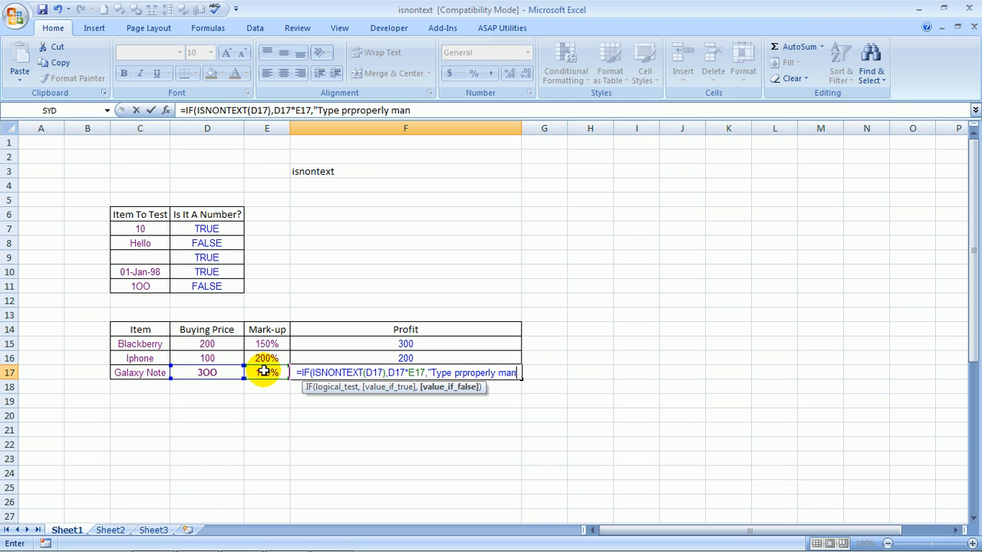
text(!")
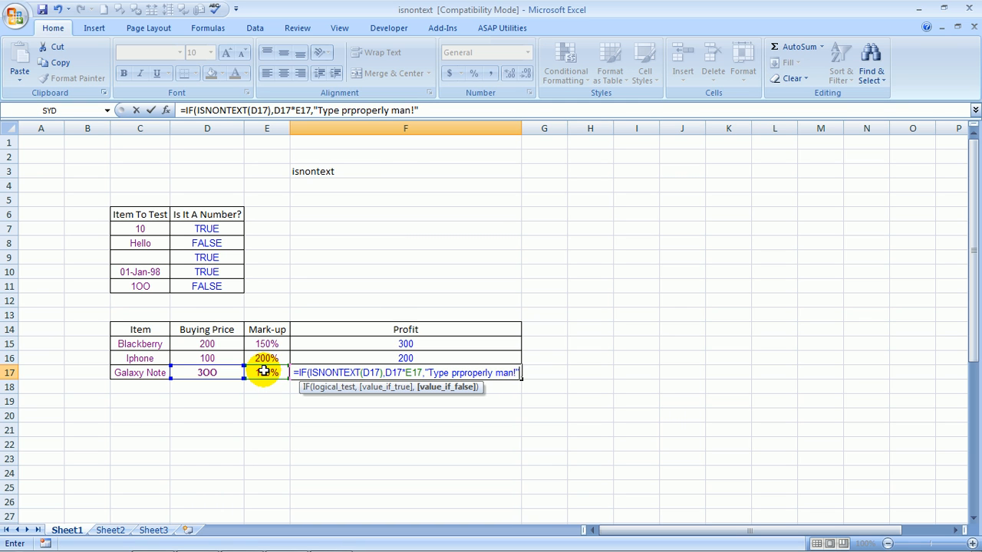
key(Return)
key(Return)
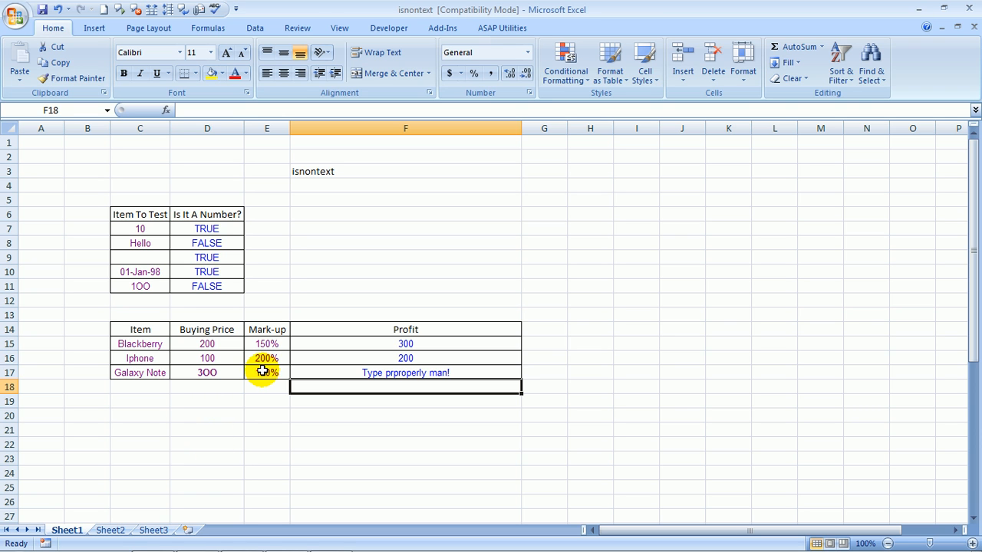
- View the Excel Made Easy Facebook page in Firefox and return to the isnontext workbook in Excel
click(154, 538)
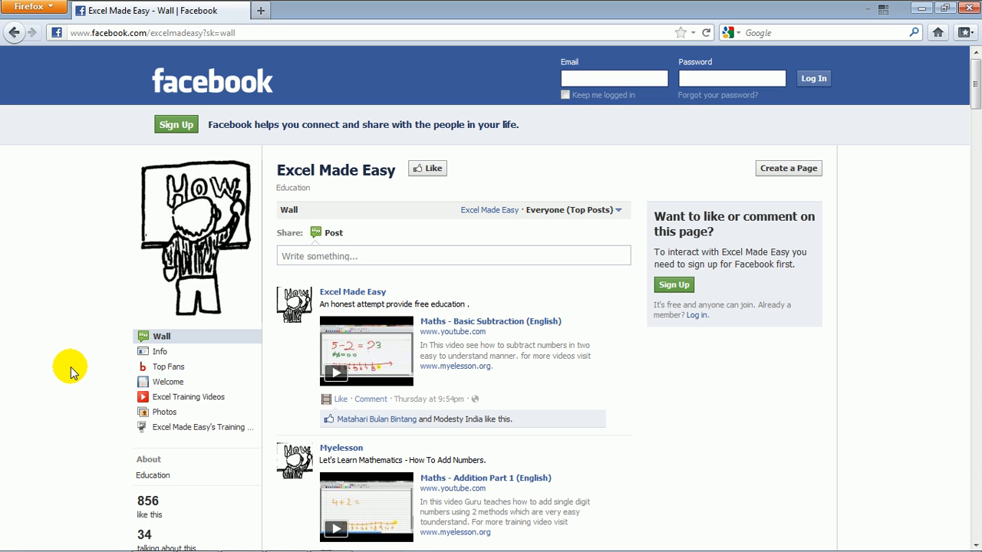
key(alt+Tab)
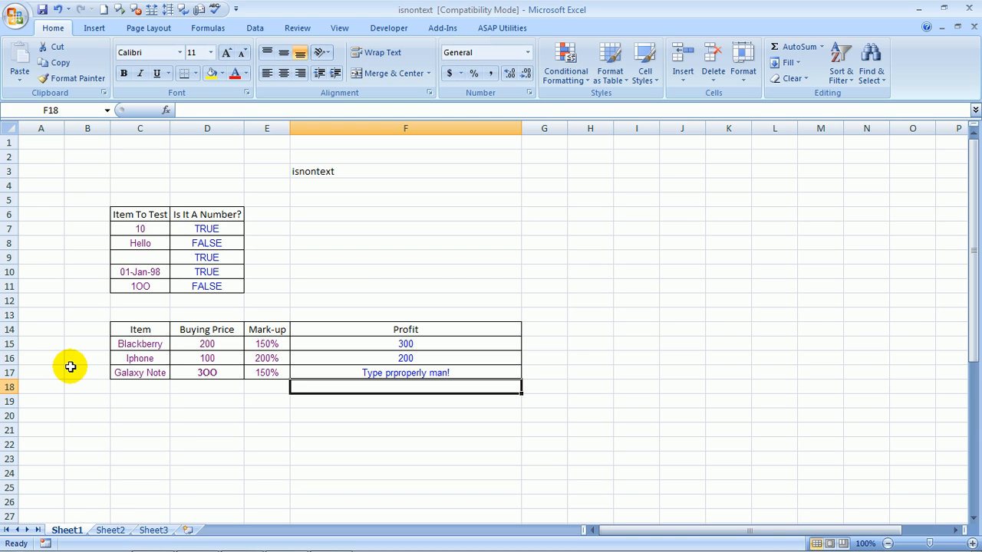